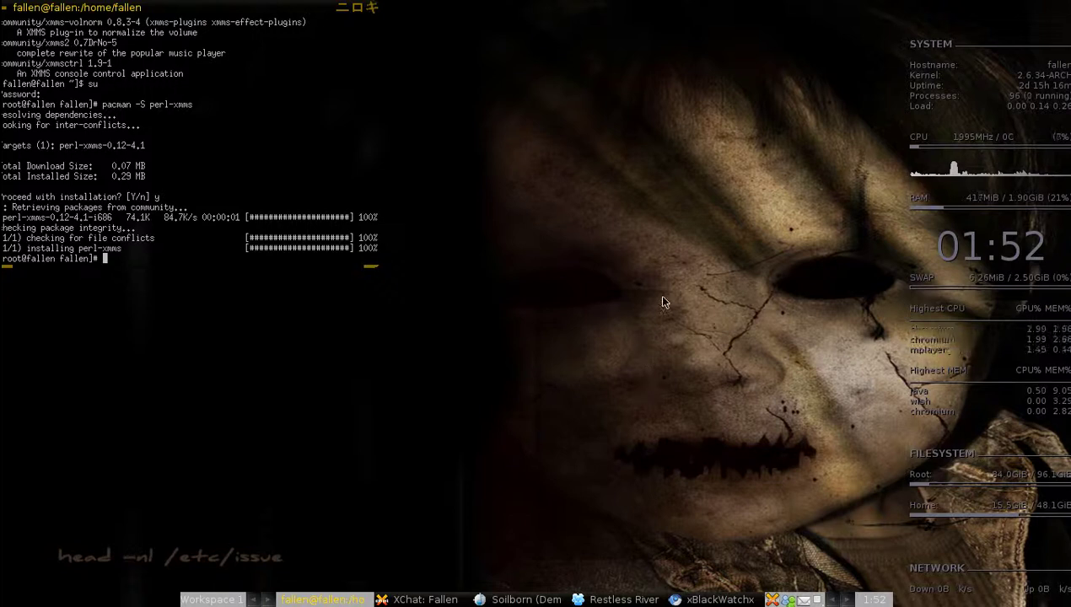
# - Open a borderless terminal at the top of the screen and list the .fluxbox folder contents
pyautogui.hotkey('ctrl', 'alt', 't')
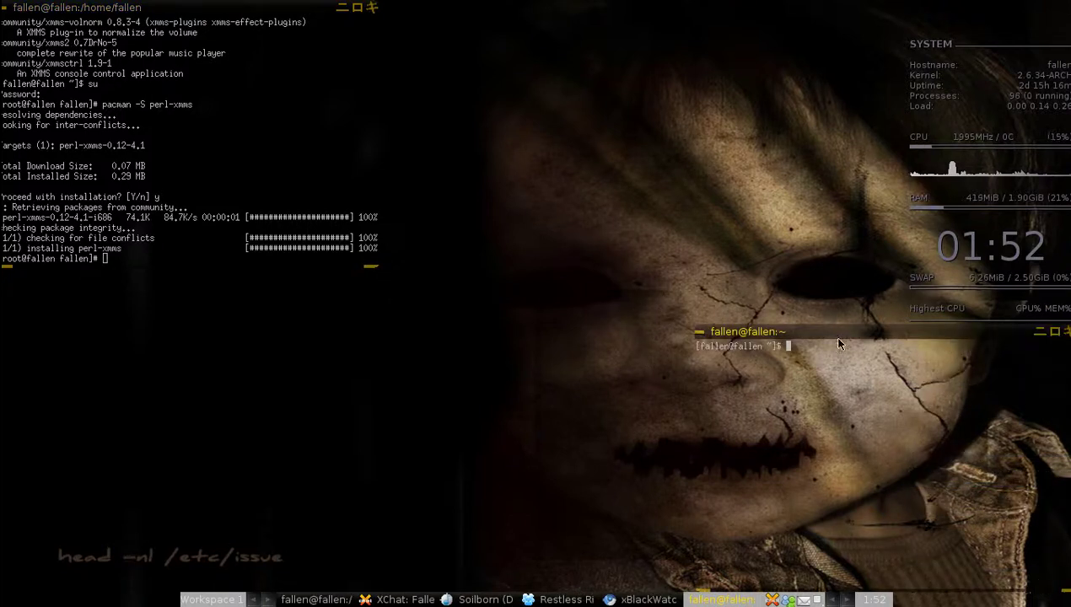
pyautogui.moveTo(831, 334); pyautogui.dragTo(620, 18)
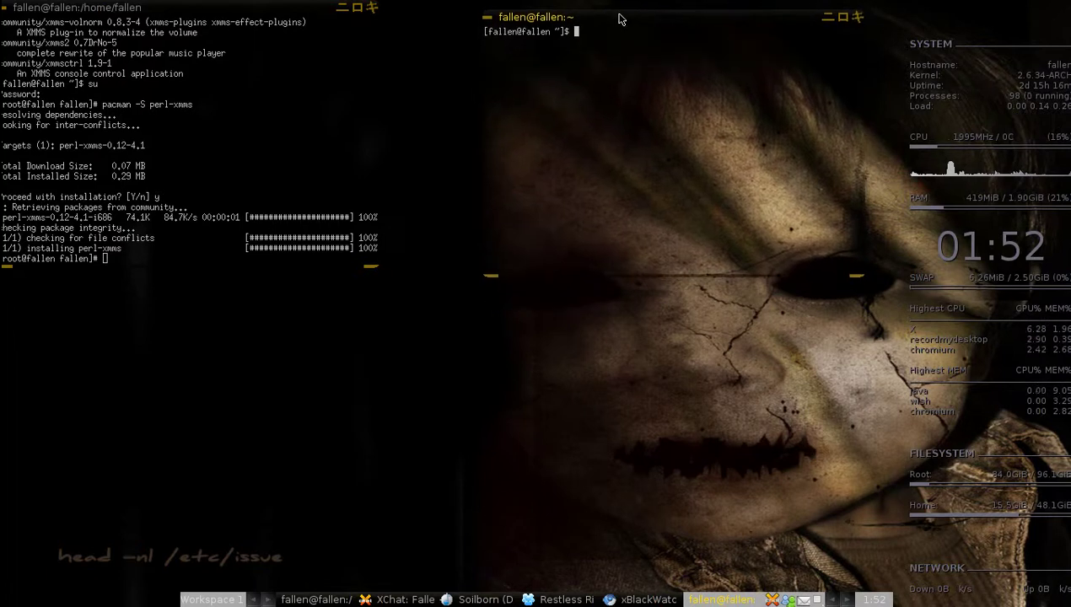
pyautogui.press('super+d')
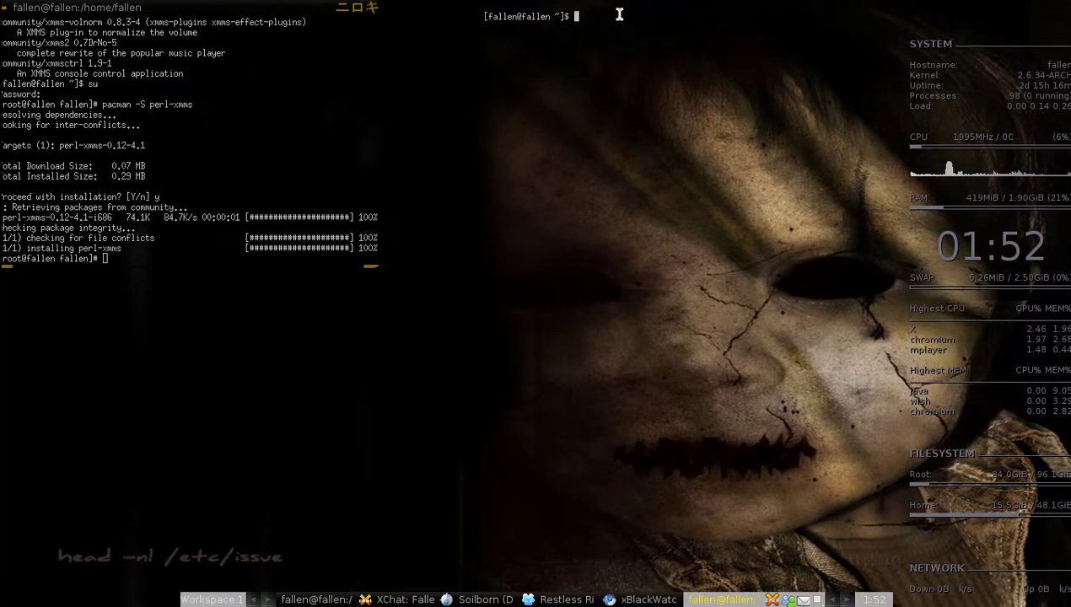
pyautogui.write('cd ')
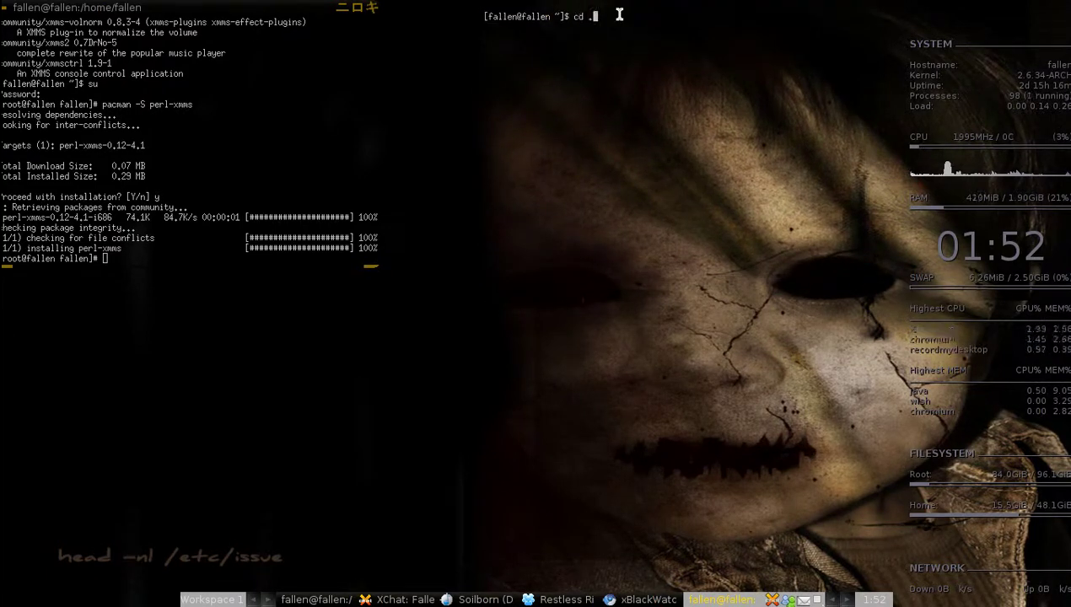
pyautogui.write('.flu')
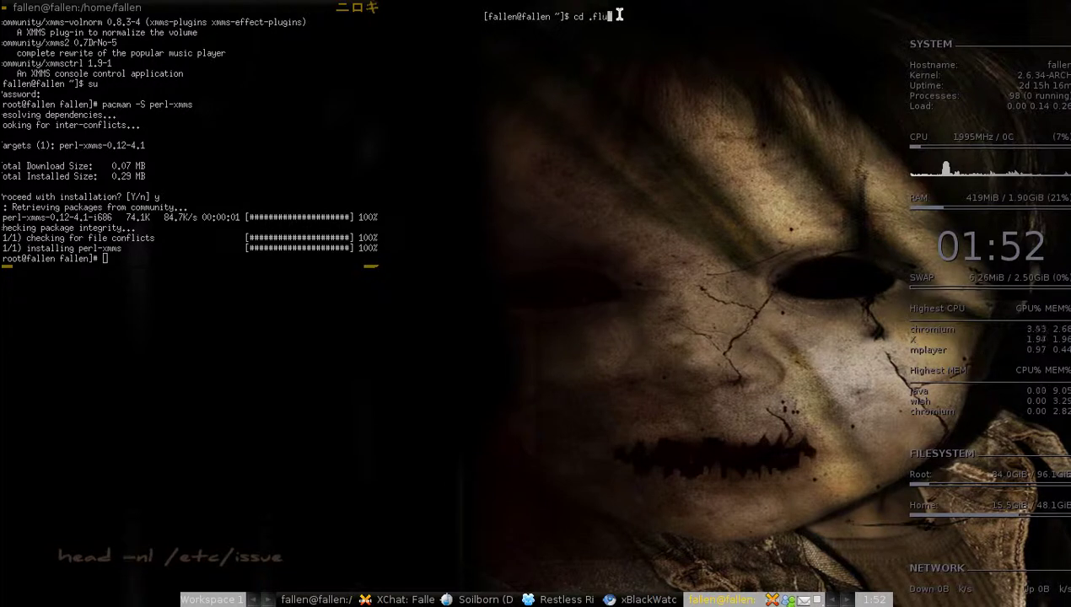
pyautogui.write('x')
pyautogui.press('Tab')
pyautogui.press('Return')
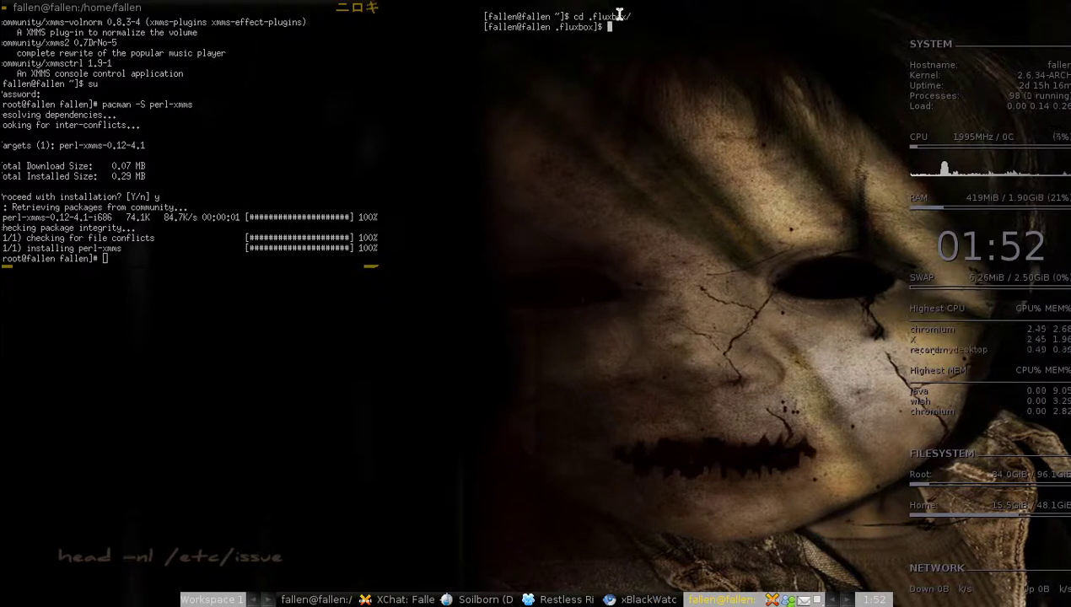
pyautogui.write('ls')
pyautogui.press('Return')
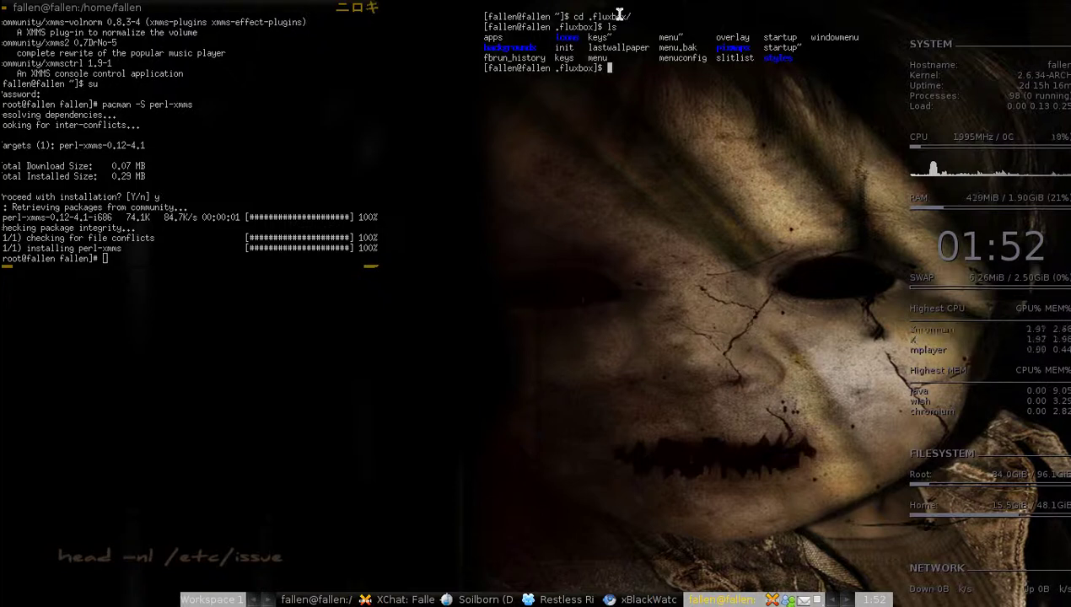
# - Open a spare terminal, toggle its decorations off and on, then close it
pyautogui.hotkey('ctrl', 'alt', 't')
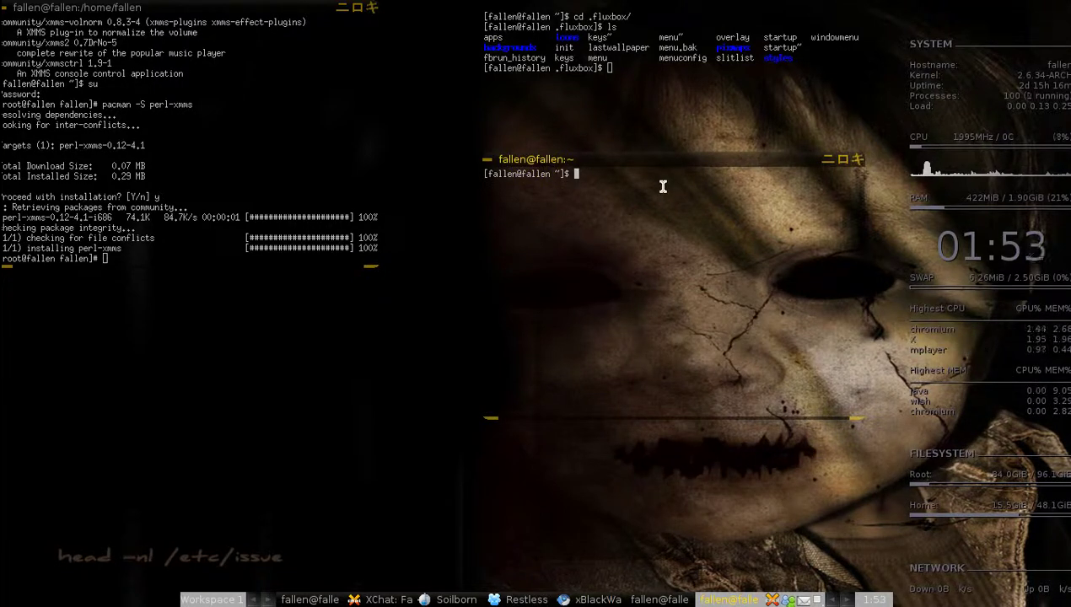
pyautogui.press('super+d')
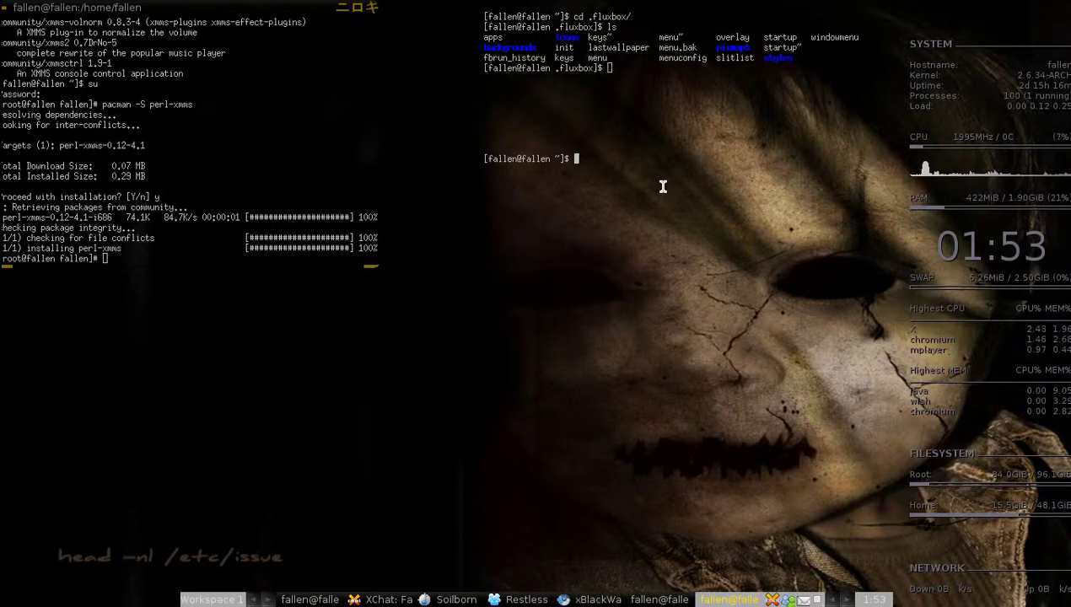
pyautogui.press('super+d')
pyautogui.press('super+d')
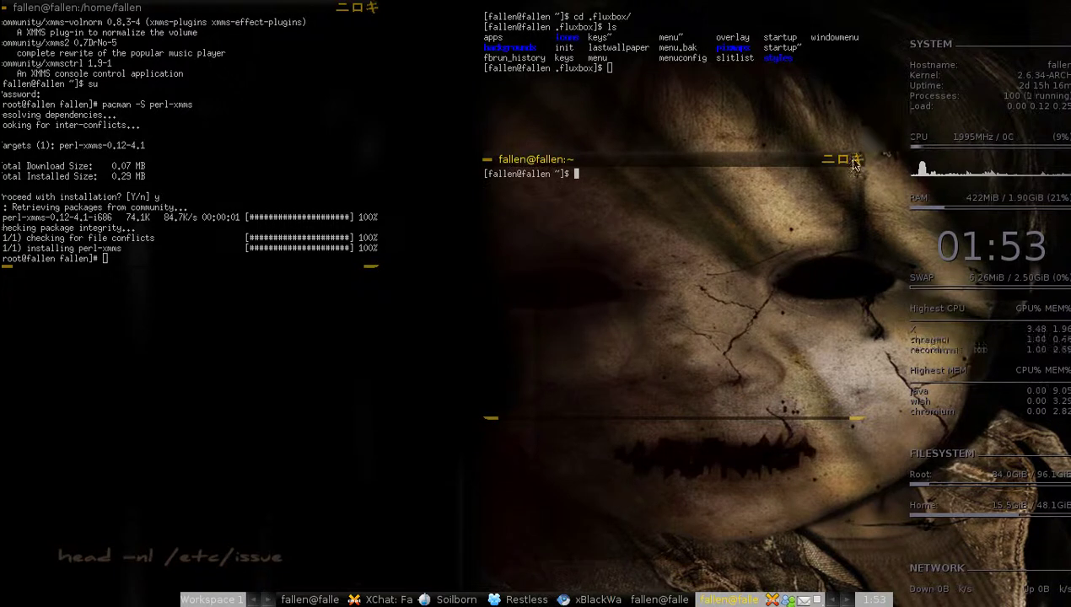
pyautogui.hotkey('ctrl', 'd')
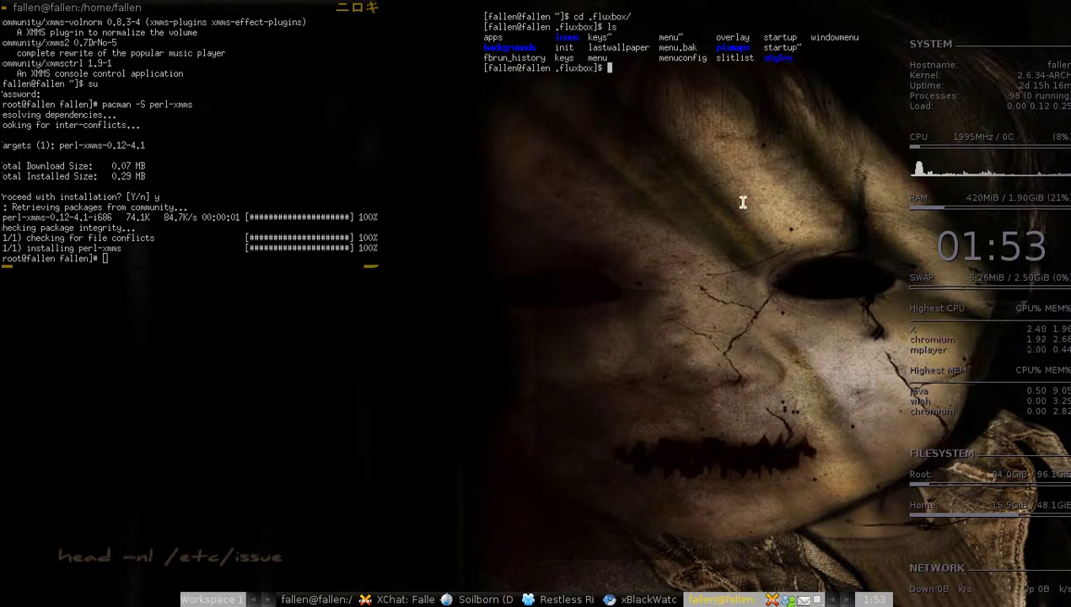
# - Glance at the root menu, then run 'bluefish menu' in the top terminal
pyautogui.rightClick(753, 302)
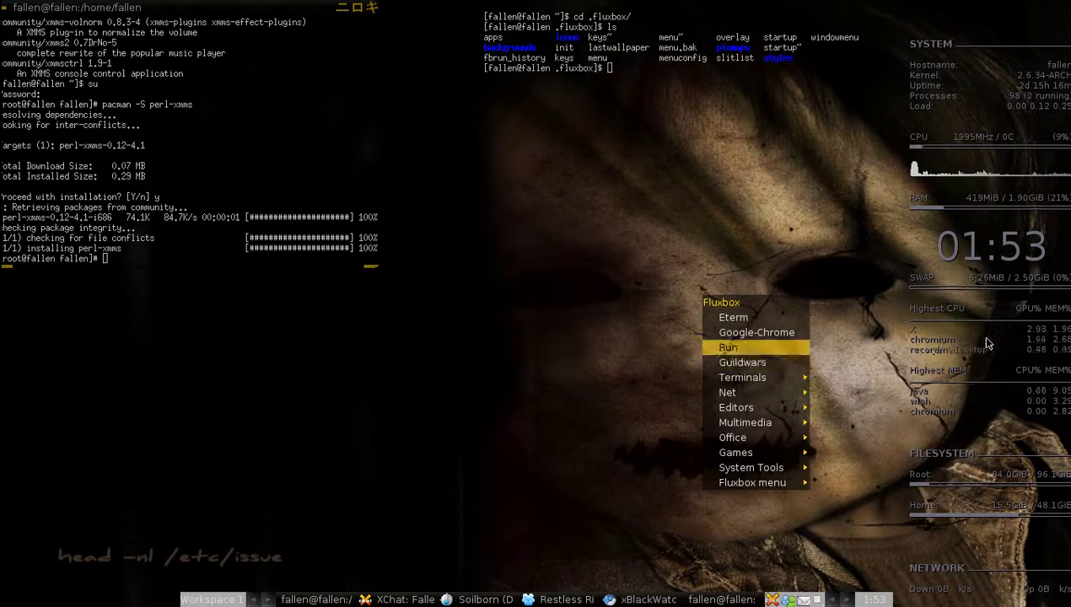
pyautogui.click(545, 110)
pyautogui.write('bluefish ')
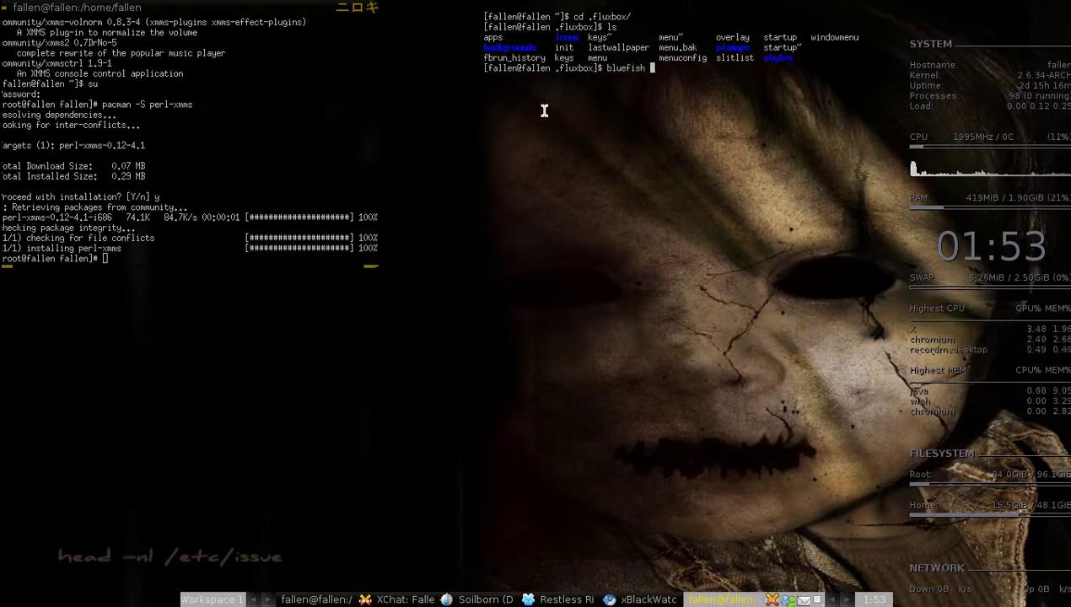
pyautogui.write('menu')
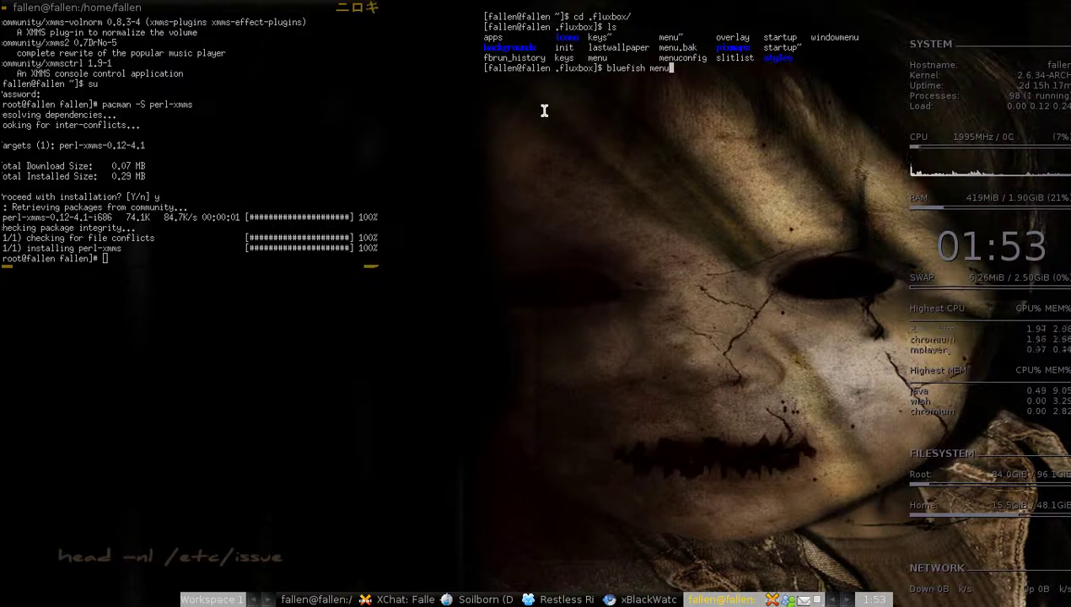
pyautogui.press('Return')
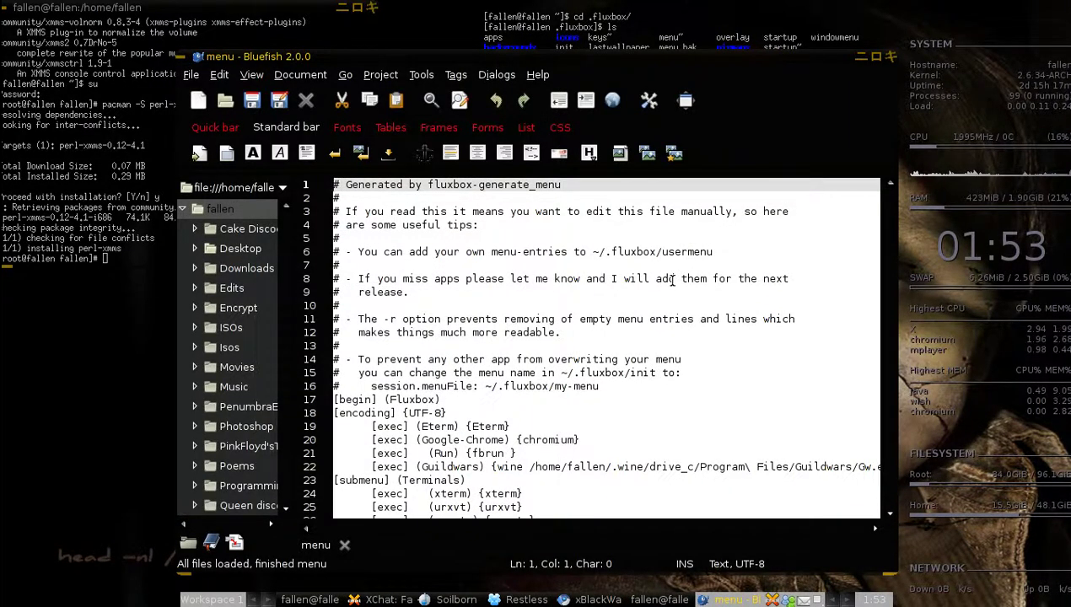
# - Bring Bluefish forward and scroll the menu file to find where the new entry goes
pyautogui.scroll(-2, 673, 282)
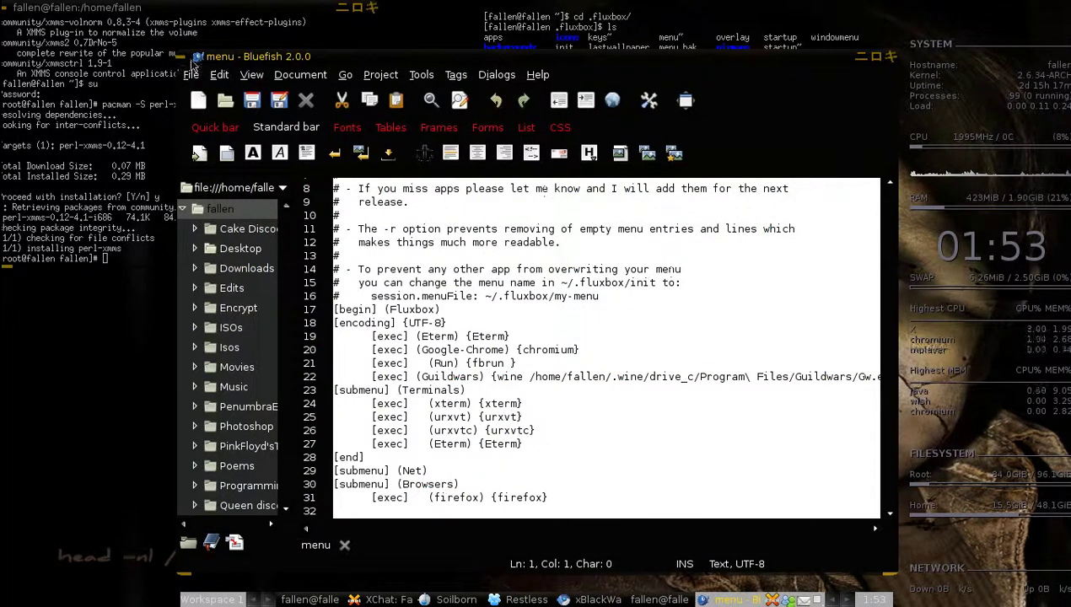
pyautogui.click(161, 52)
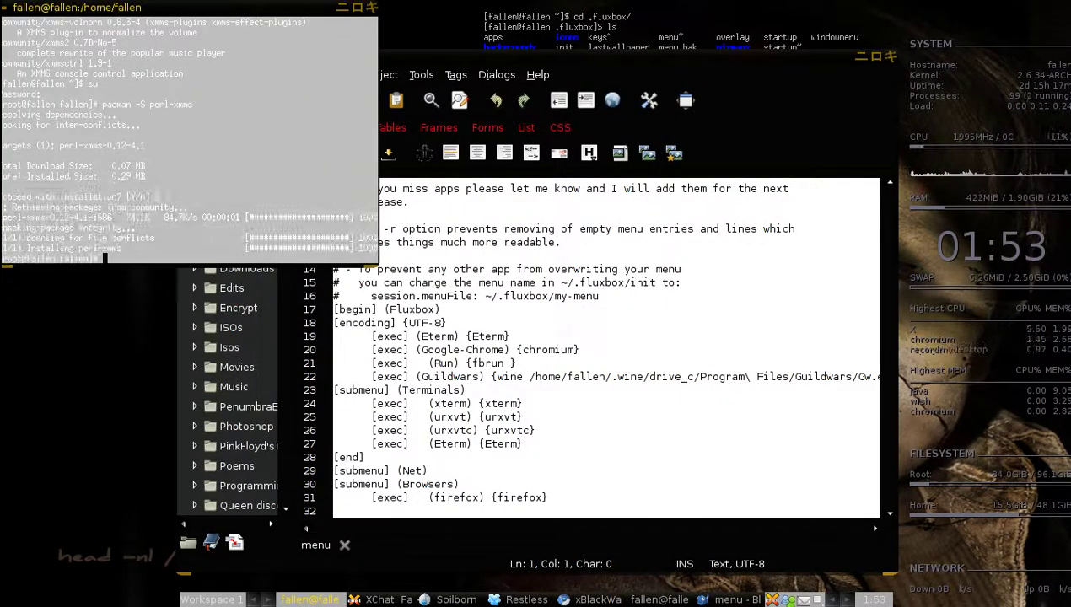
pyautogui.click(434, 245)
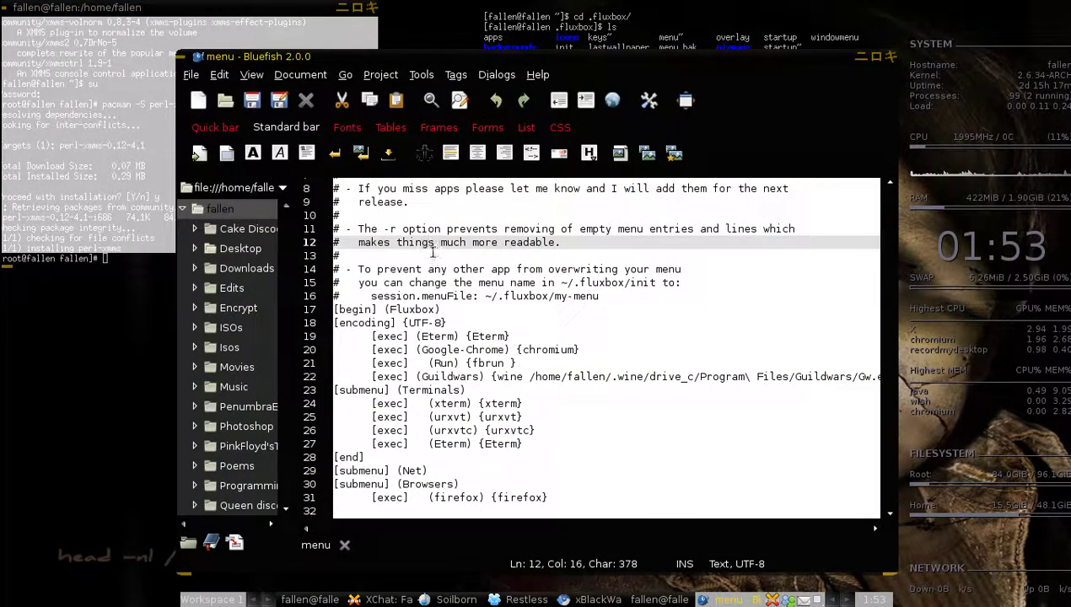
pyautogui.click(503, 335)
pyautogui.scroll(-3, 503, 335)
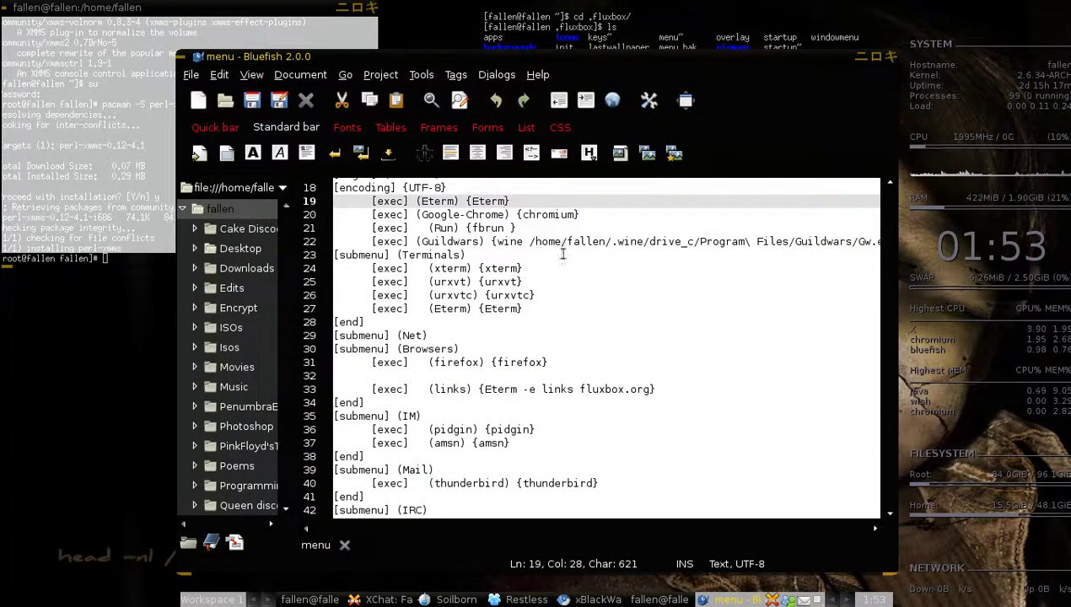
pyautogui.scroll(1, 563, 253)
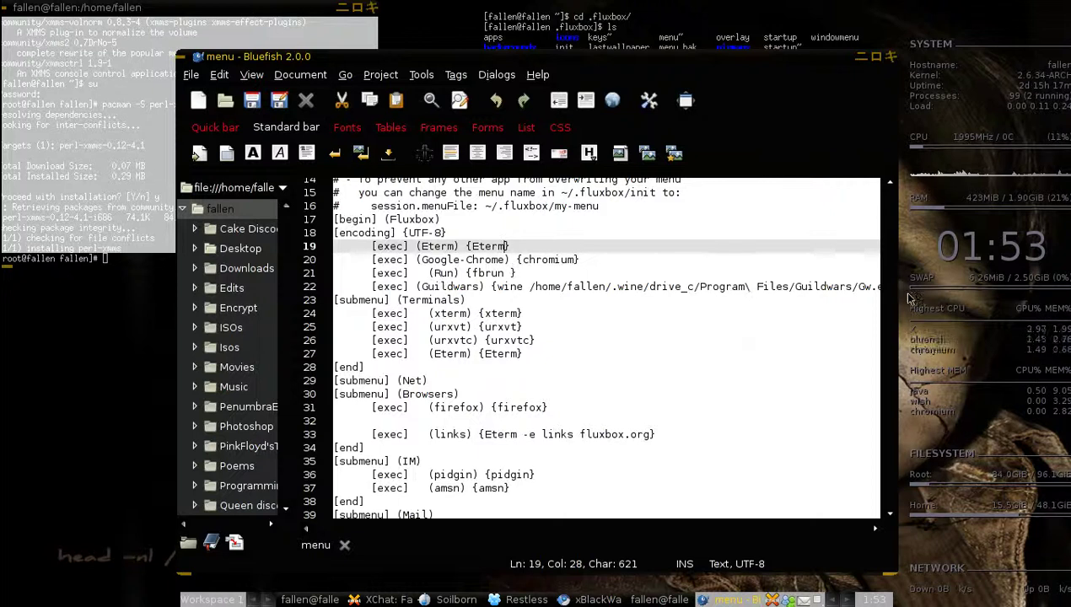
pyautogui.moveTo(498, 286)
pyautogui.mouseDown()
pyautogui.moveTo(895, 286)
pyautogui.moveTo(473, 286)
pyautogui.mouseUp()
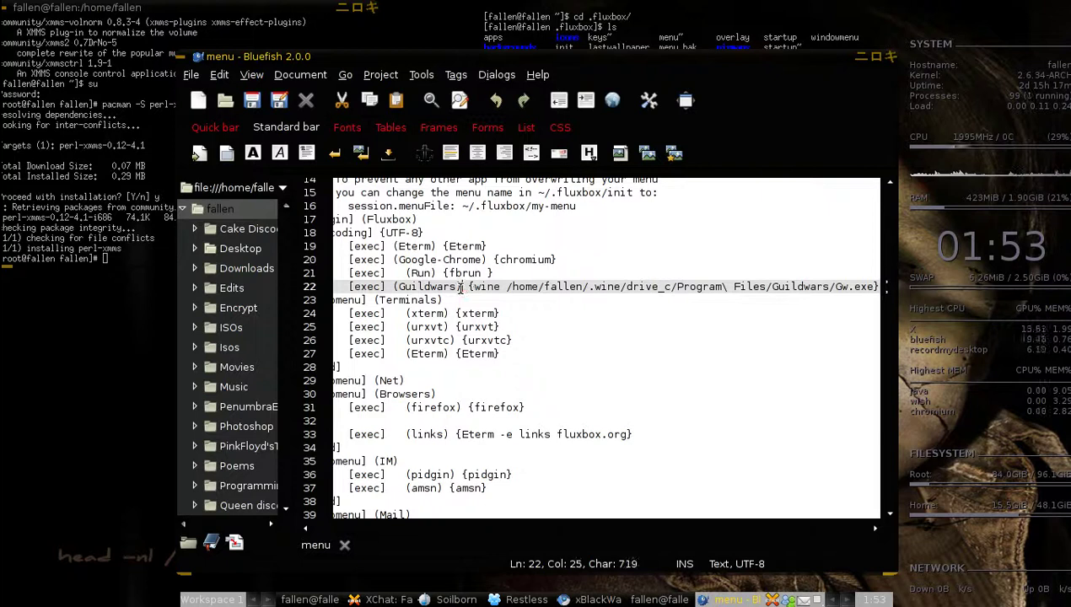
pyautogui.hscroll(-1, 633, 527)
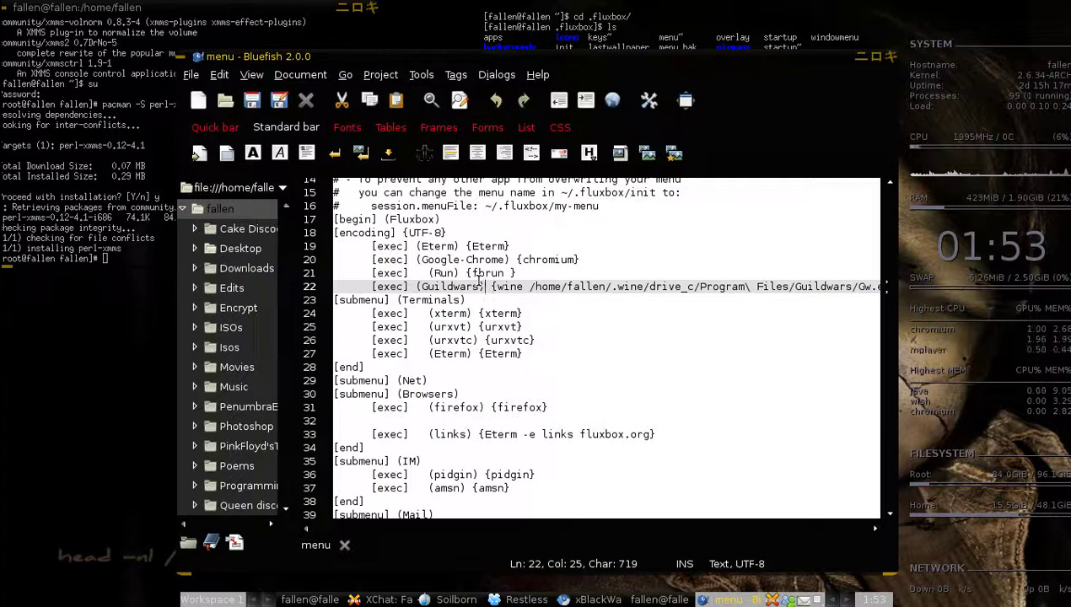
# - Add an indented line after Google-Chrome reading [exec] (Porn) {vlc /var/.porn/lookie.avi}
pyautogui.click(588, 260)
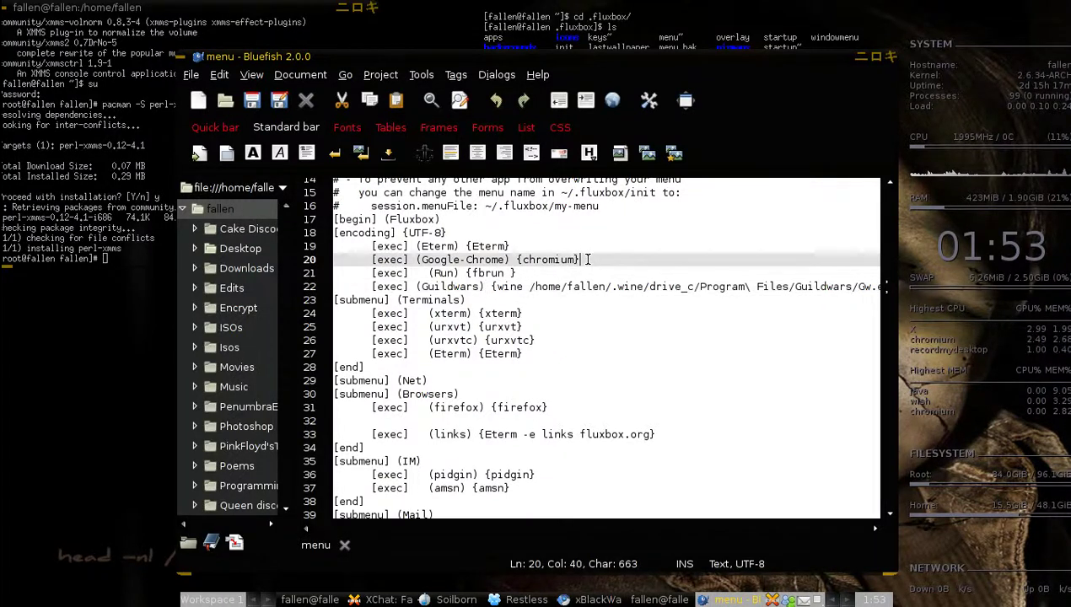
pyautogui.press('Return')
pyautogui.press('Left')
pyautogui.press('Return')
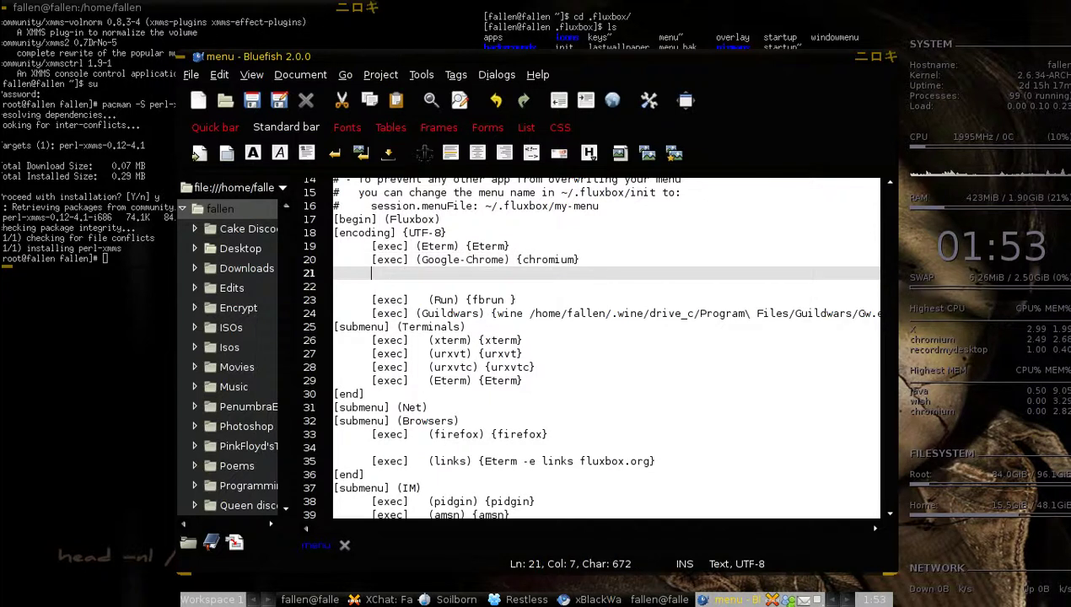
pyautogui.write('[')
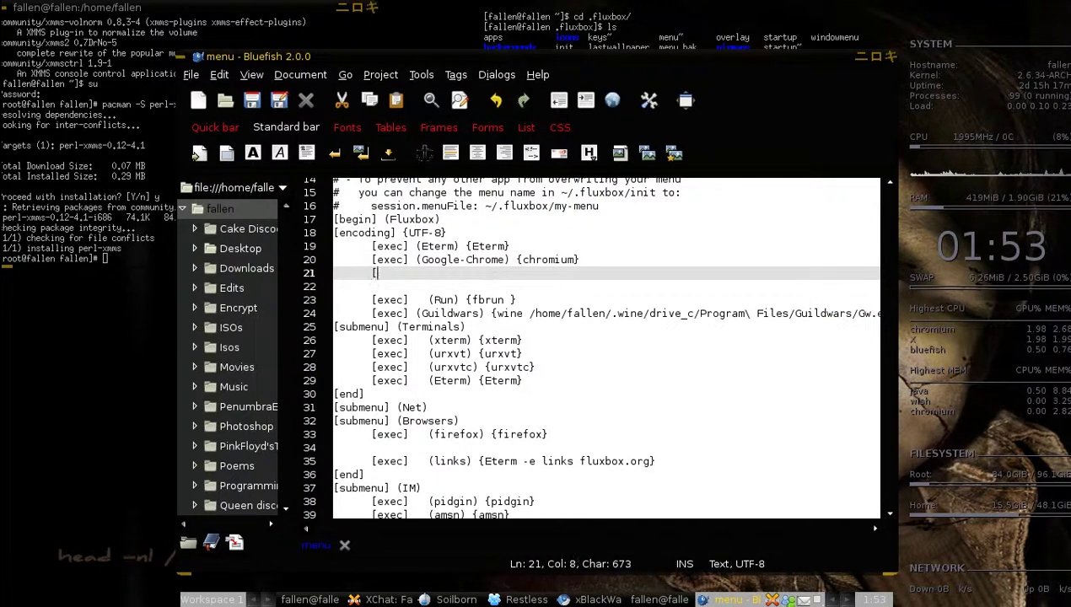
pyautogui.write('exec] ')
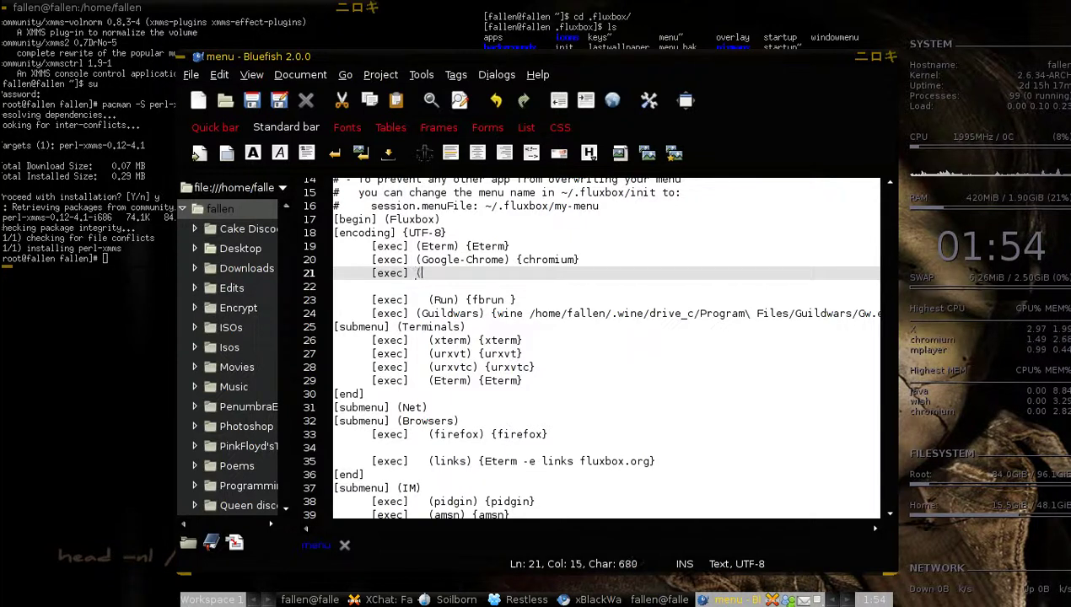
pyautogui.write('(')
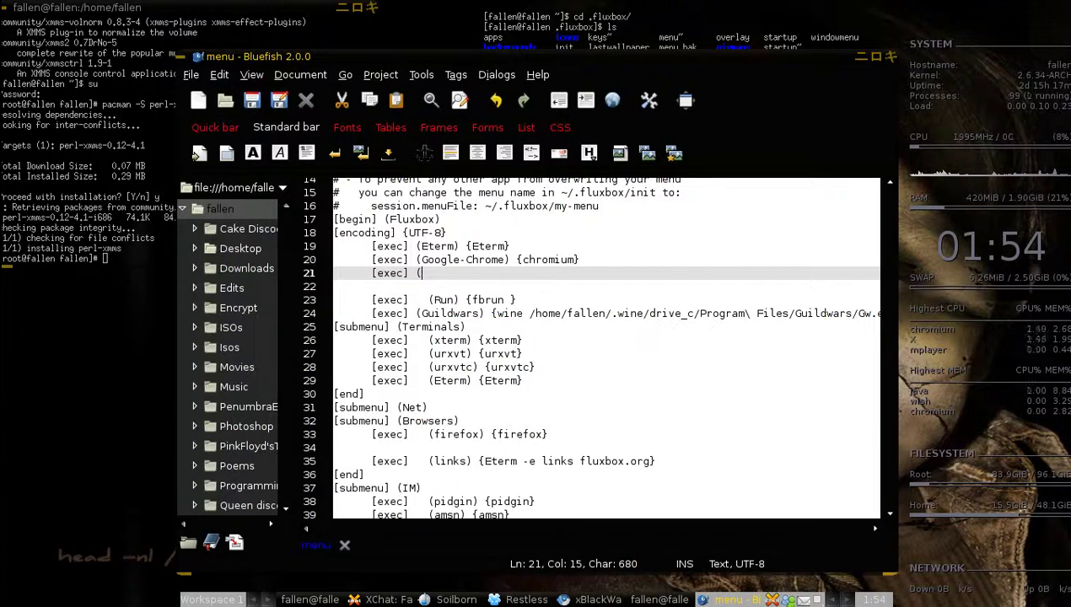
pyautogui.write('Porn')
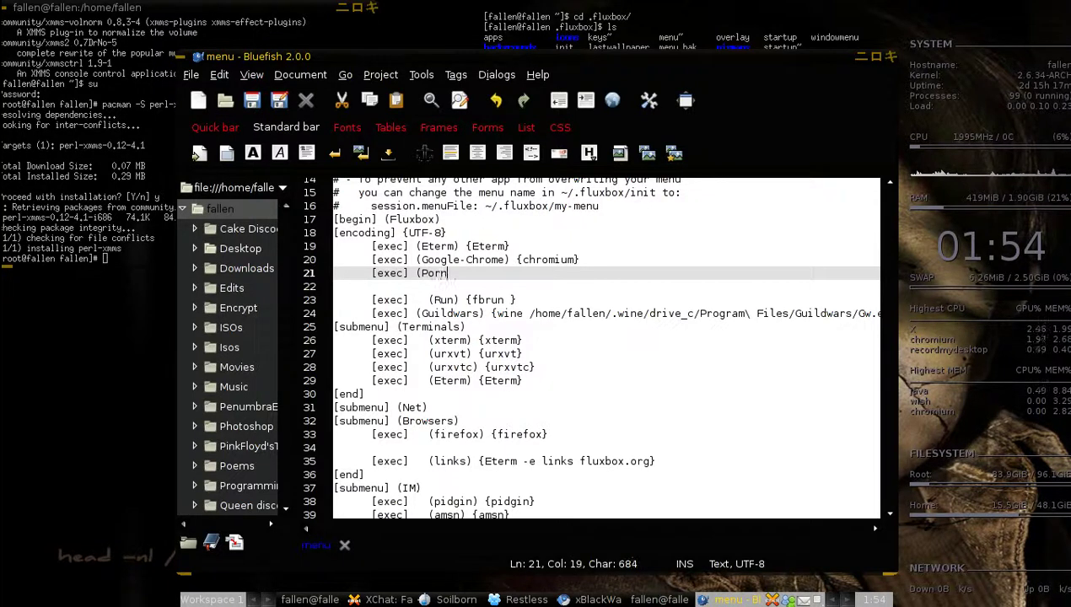
pyautogui.write(') {')
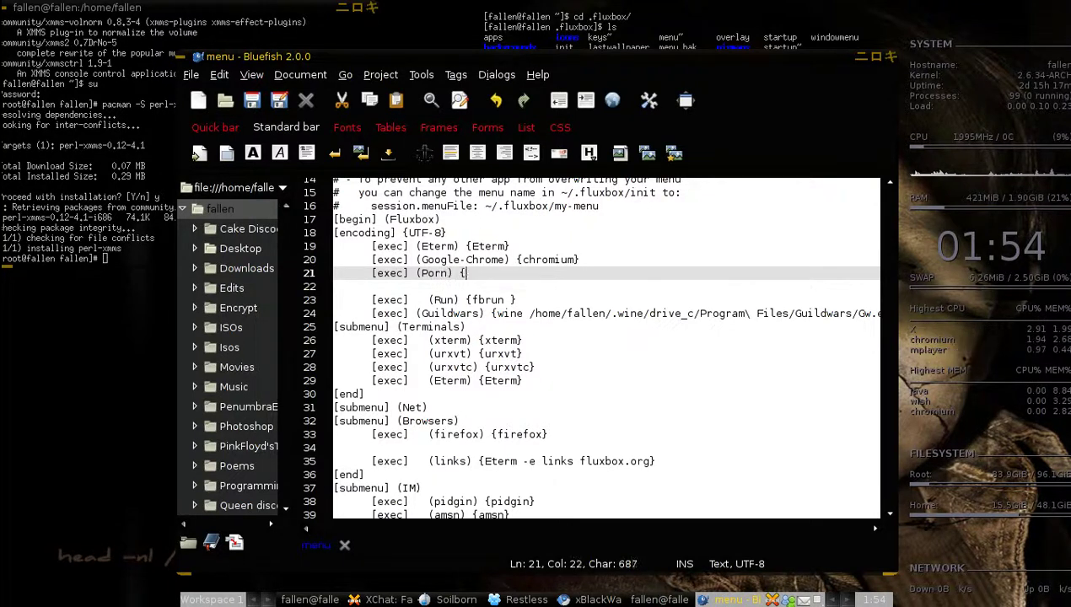
pyautogui.write('vlc')
pyautogui.write(' /var/')
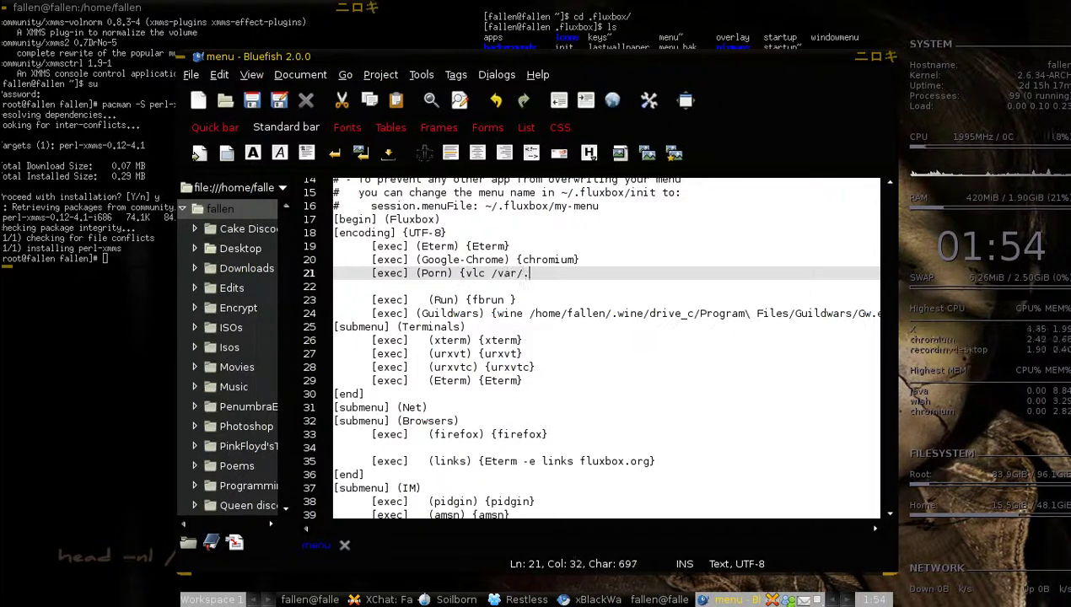
pyautogui.write('.porn/')
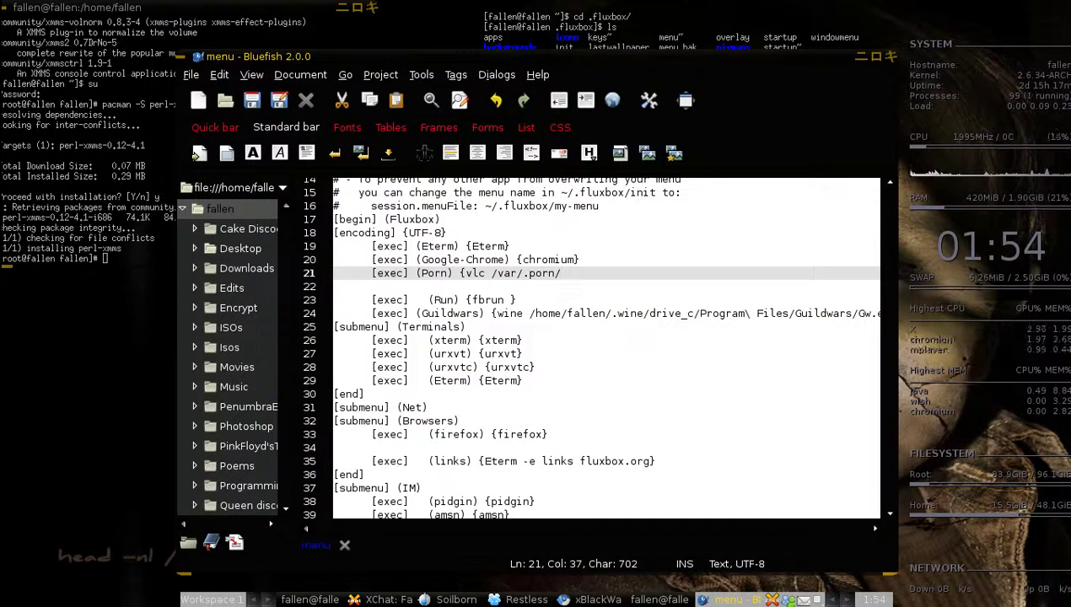
pyautogui.write('lookie.')
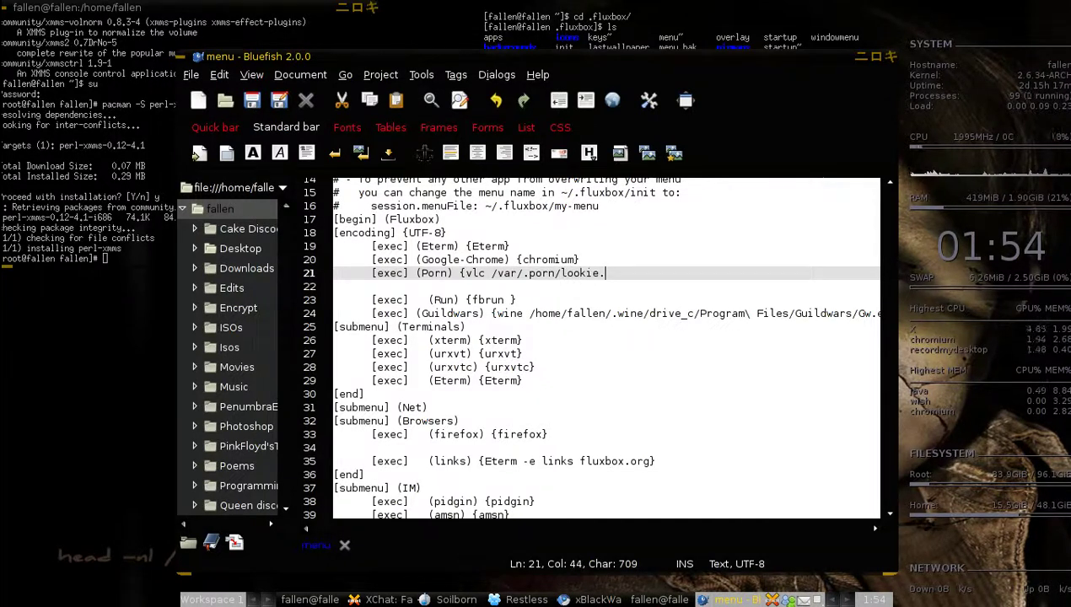
pyautogui.write('avi')
pyautogui.press('BackSpace')
pyautogui.write('i?')
pyautogui.write('}')
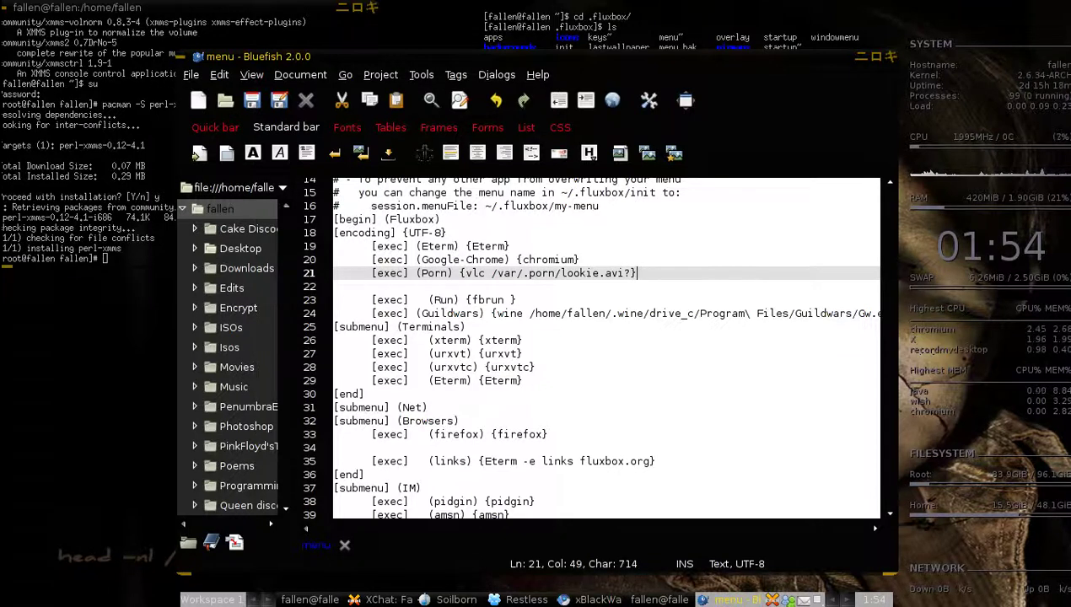
# - Correct the entry to [exec] (Porn) {vlc porn} and save the menu file
pyautogui.press('BackSpace')
pyautogui.press('BackSpace')
pyautogui.press('BackSpace')
pyautogui.press('BackSpace')
pyautogui.press('BackSpace')
pyautogui.press('BackSpace')
pyautogui.press('BackSpace')
pyautogui.press('BackSpace')
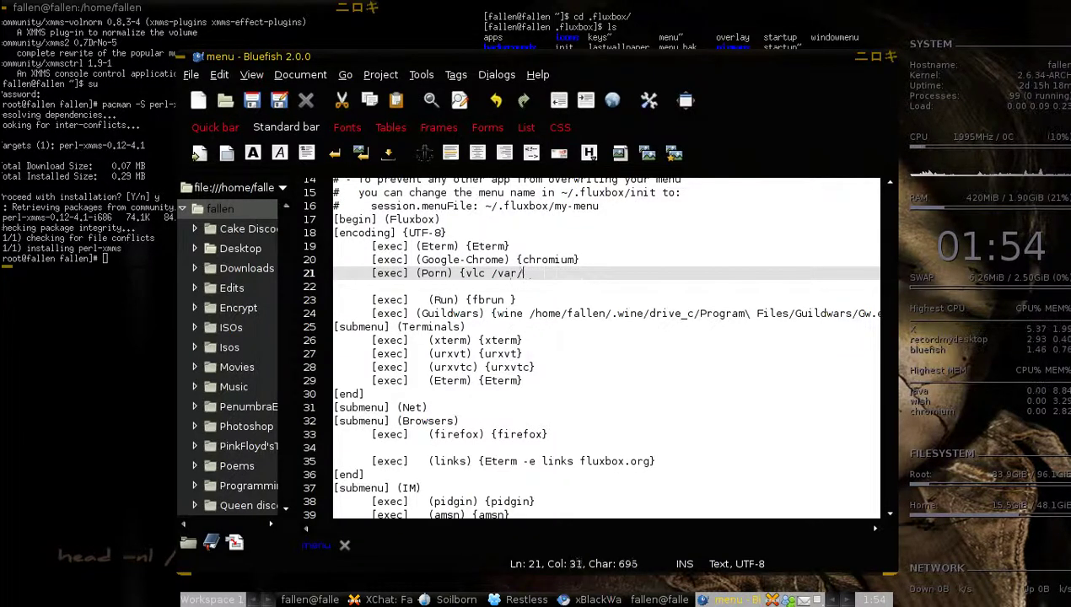
pyautogui.press('BackSpace')
pyautogui.press('BackSpace')
pyautogui.press('BackSpace')
pyautogui.press('BackSpace')
pyautogui.press('BackSpace')
pyautogui.press('BackSpace')
pyautogui.write('x')
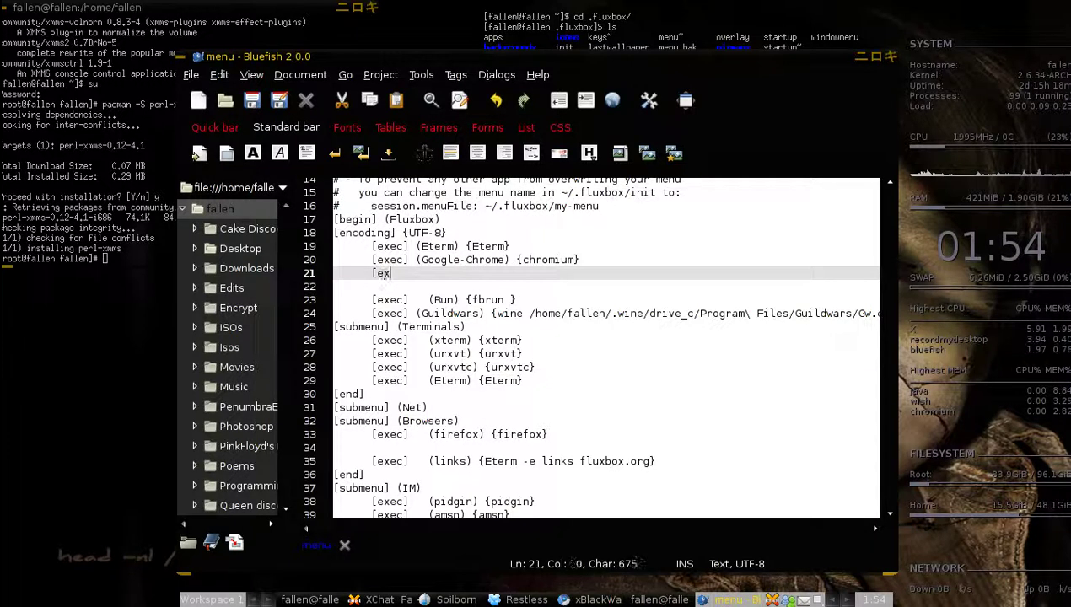
pyautogui.write('ec] (')
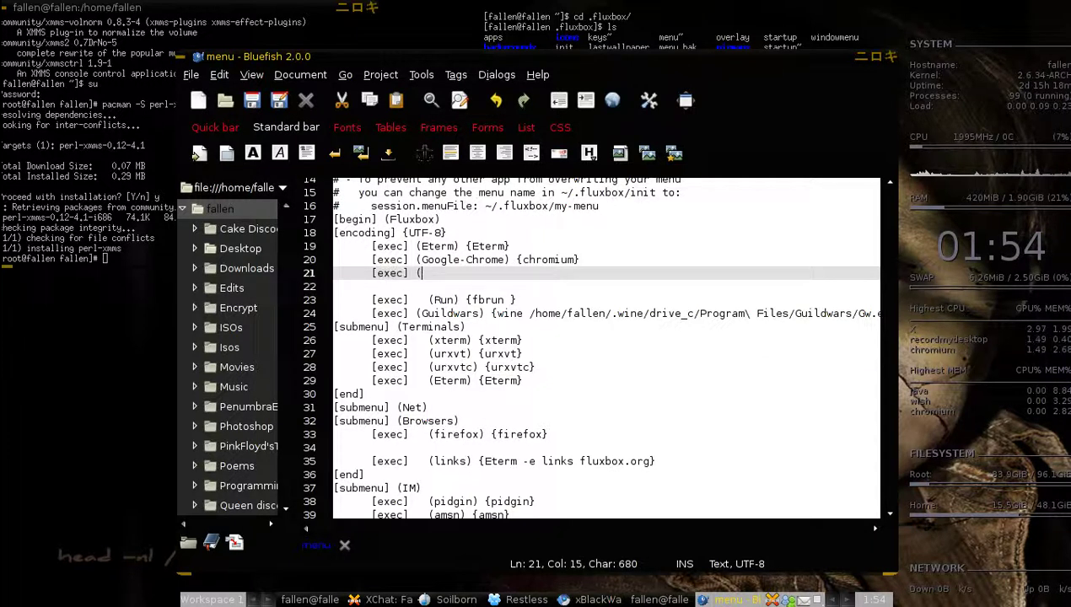
pyautogui.write('Porn) ')
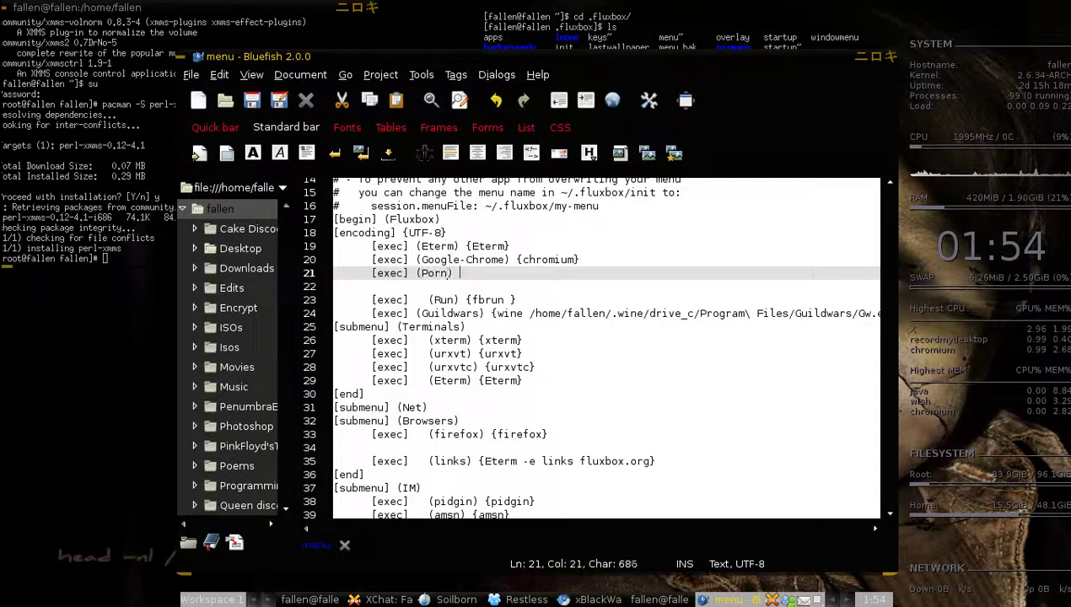
pyautogui.write('{v')
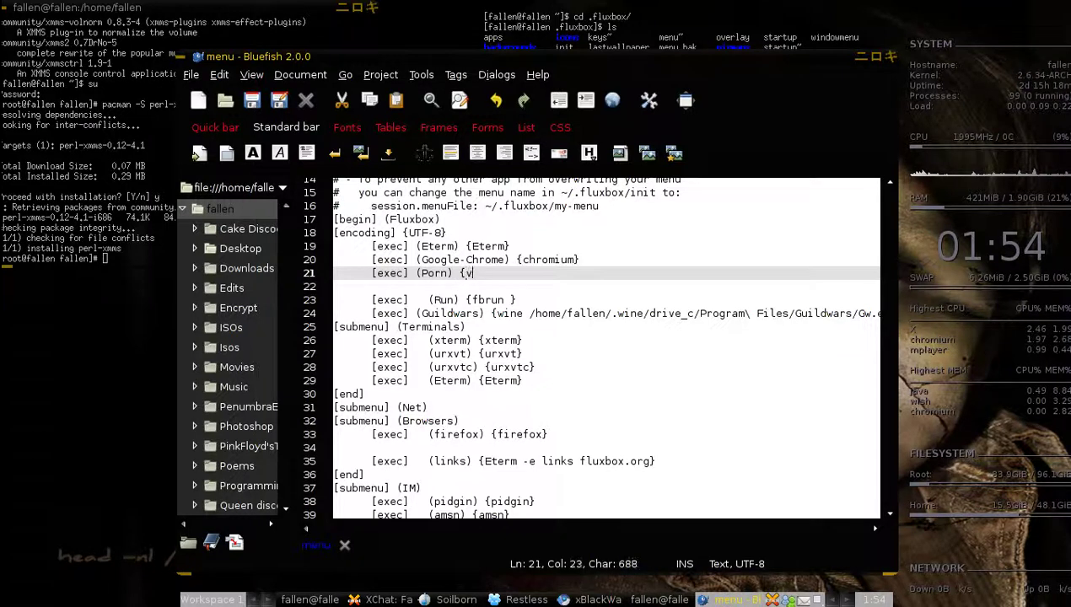
pyautogui.write('lc porn')
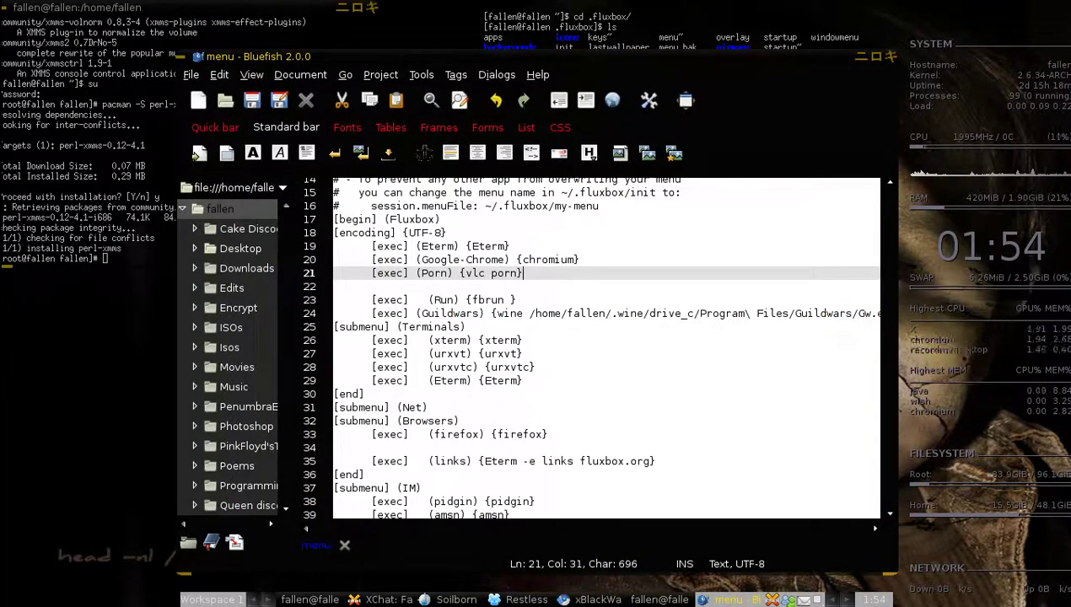
pyautogui.write('}')
pyautogui.hotkey('ctrl', 's')
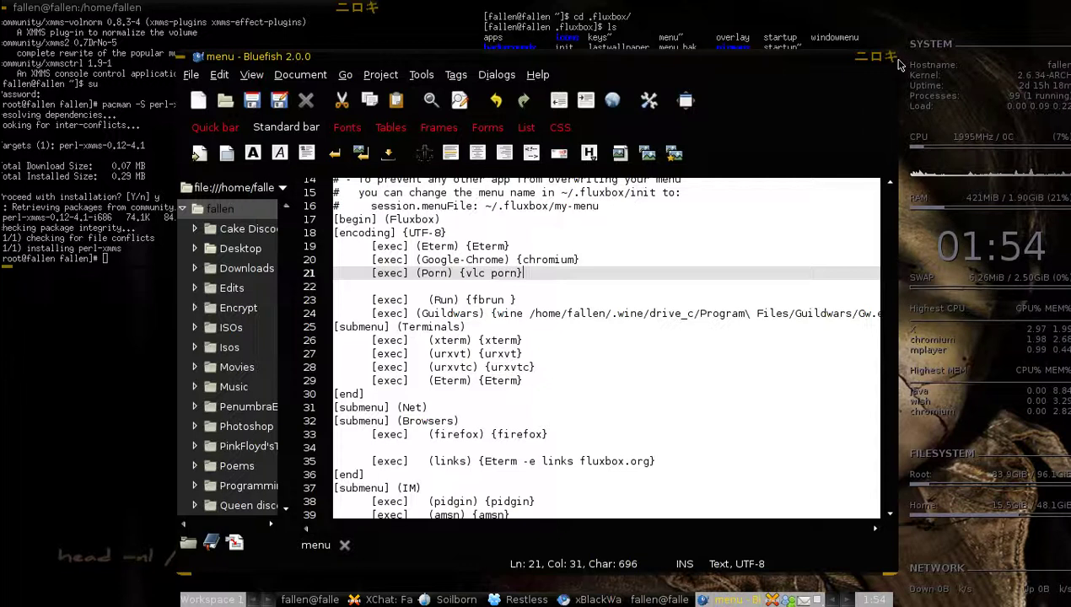
# - Close Bluefish, launch VLC from the new Porn root-menu entry, then dismiss its error and close it
pyautogui.click(892, 57)
pyautogui.rightClick(738, 327)
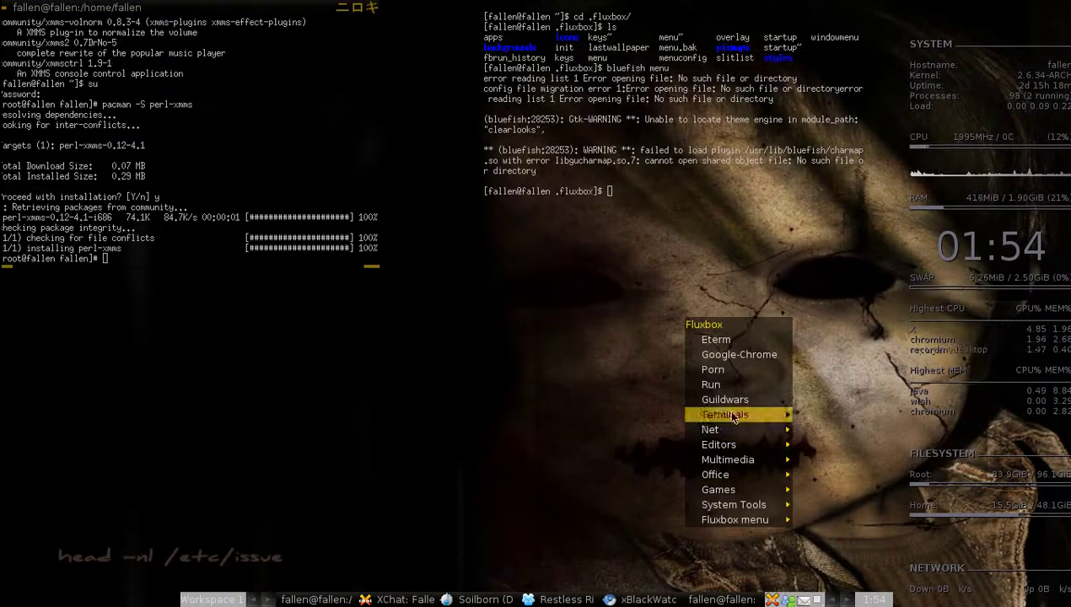
pyautogui.click(712, 371)
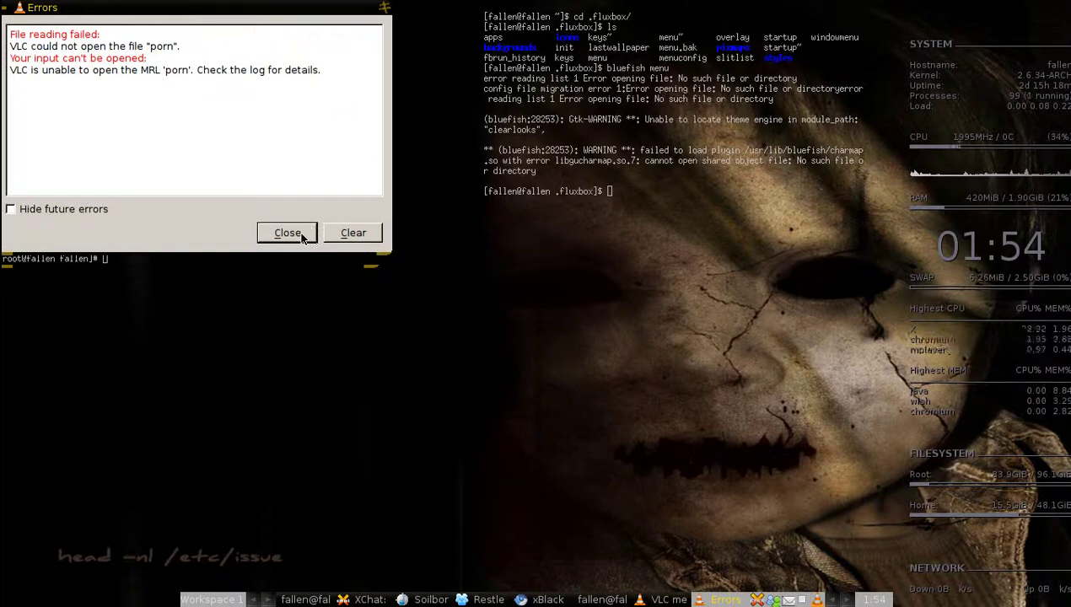
pyautogui.click(287, 233)
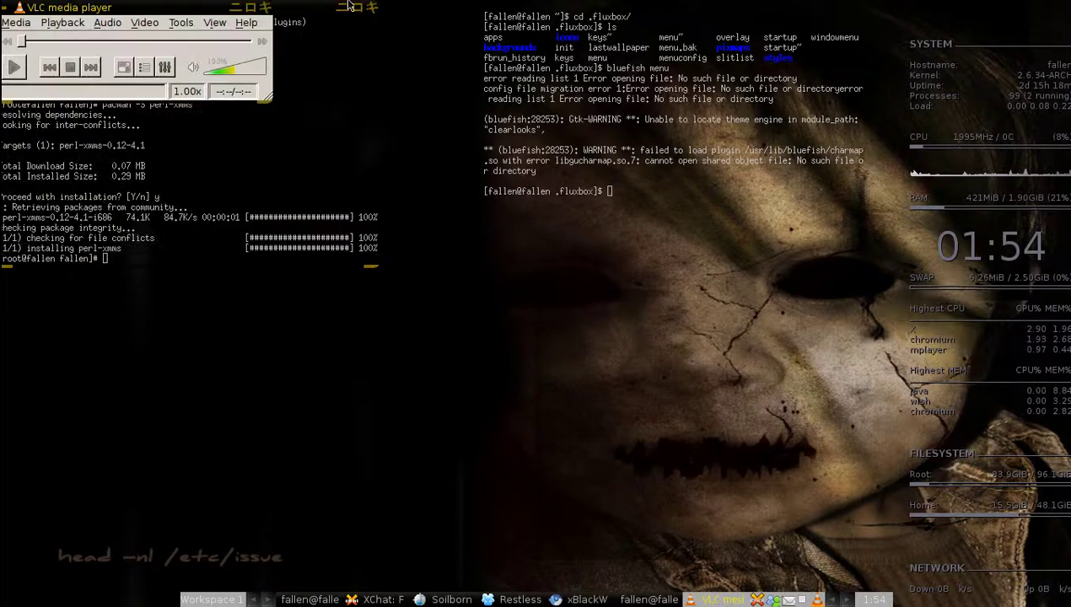
pyautogui.click(263, 9)
pyautogui.click(788, 126)
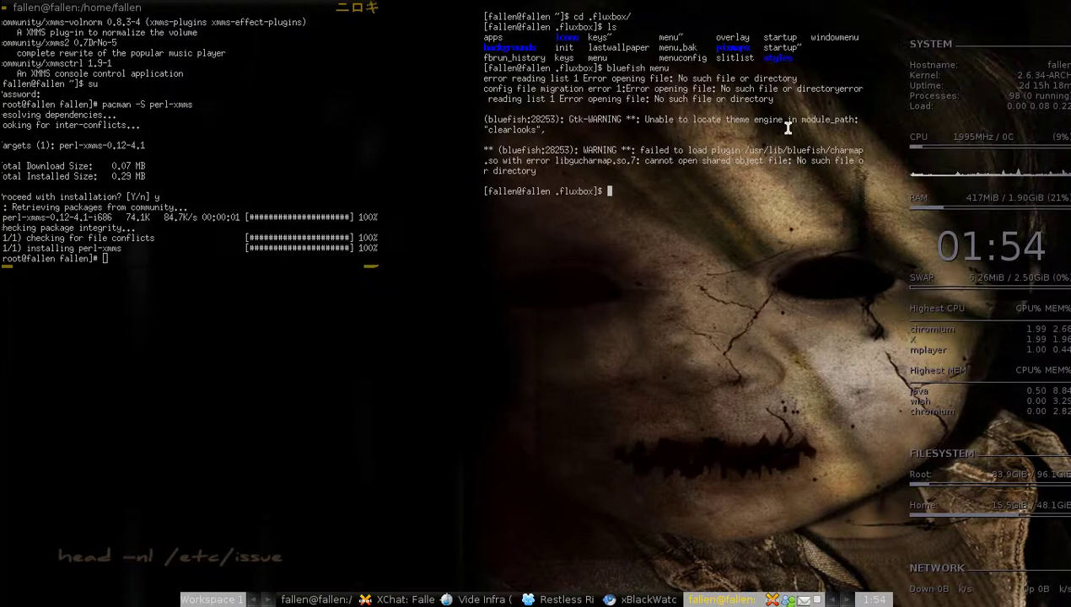
pyautogui.write('irc.liquidba')
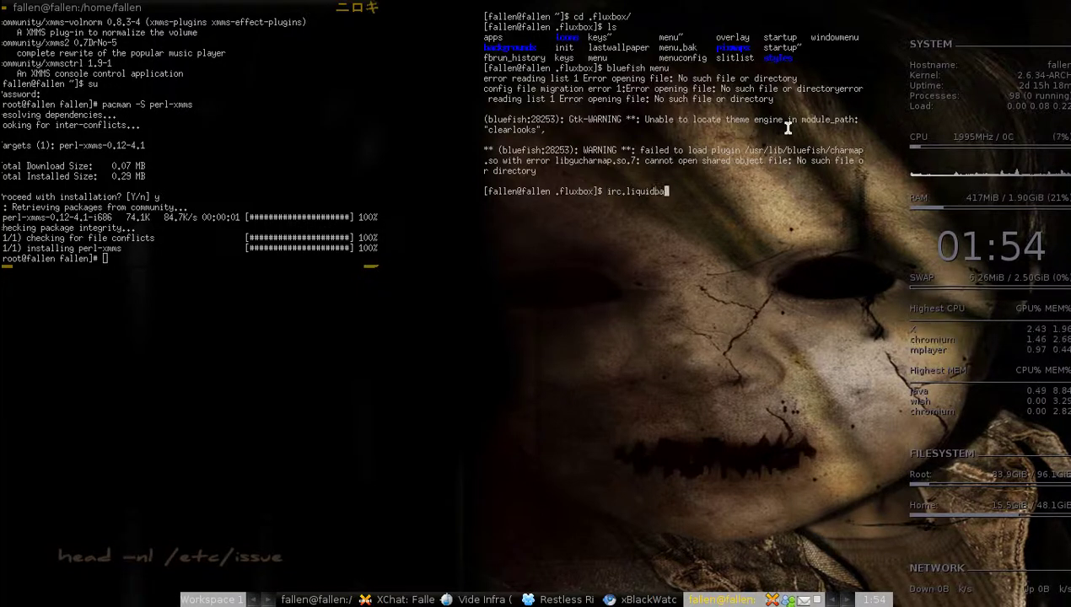
pyautogui.write('bble.com #')
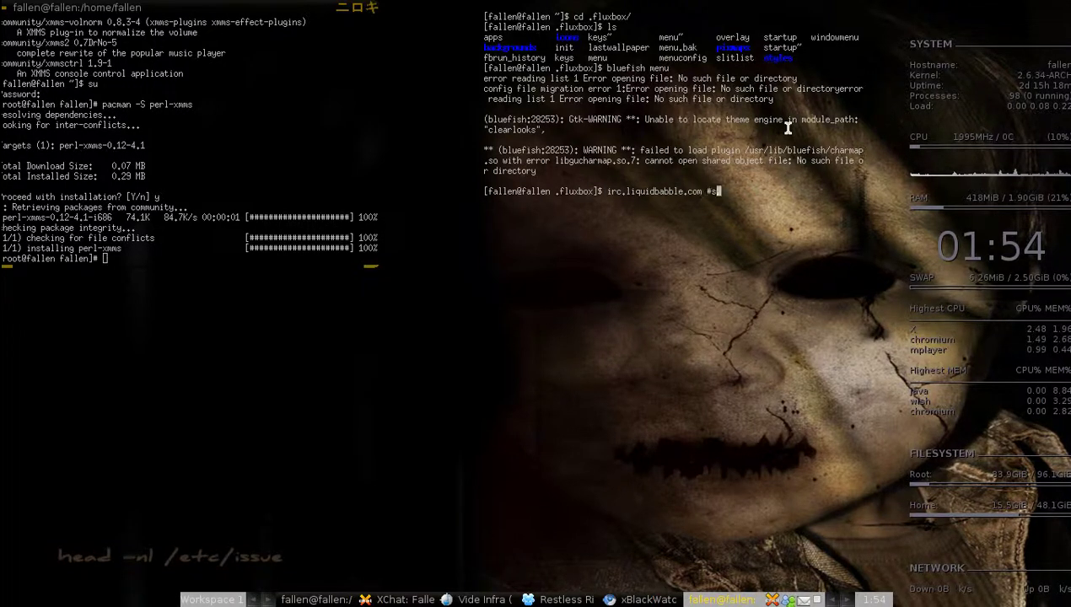
pyautogui.write('sal')
pyautogui.press('BackSpace')
pyautogui.press('BackSpace')
pyautogui.press('BackSpace')
pyautogui.write('lackstuff')
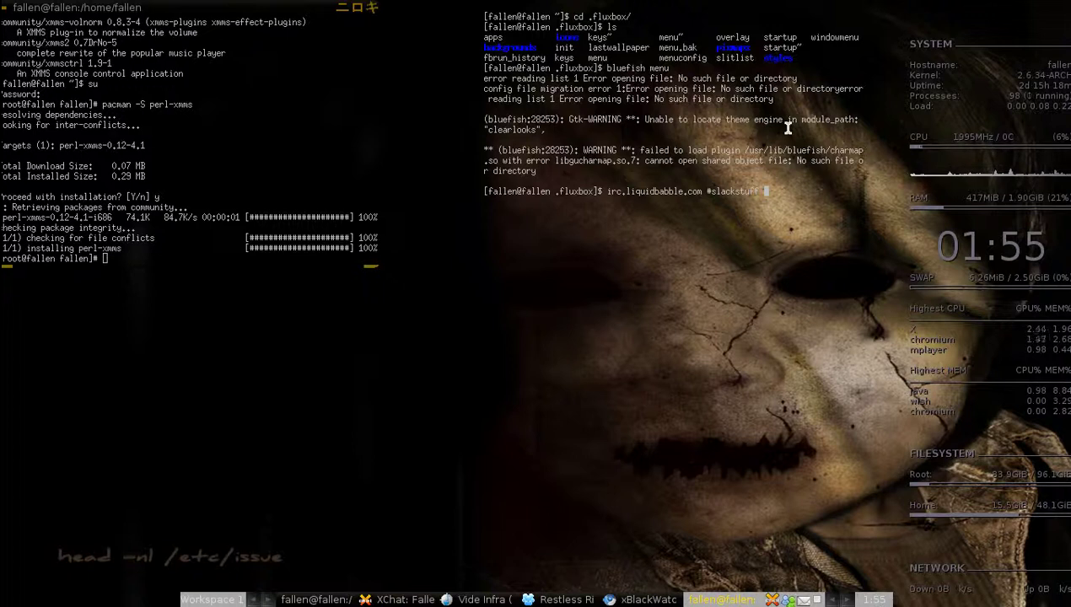
pyautogui.press('BackSpace')
pyautogui.press('BackSpace')
pyautogui.press('BackSpace')
pyautogui.press('BackSpace')
pyautogui.press('BackSpace')
pyautogui.press('BackSpace')
pyautogui.press('BackSpace')
pyautogui.press('BackSpace')
pyautogui.press('BackSpace')
pyautogui.press('BackSpace')
pyautogui.press('BackSpace')
pyautogui.press('BackSpace')
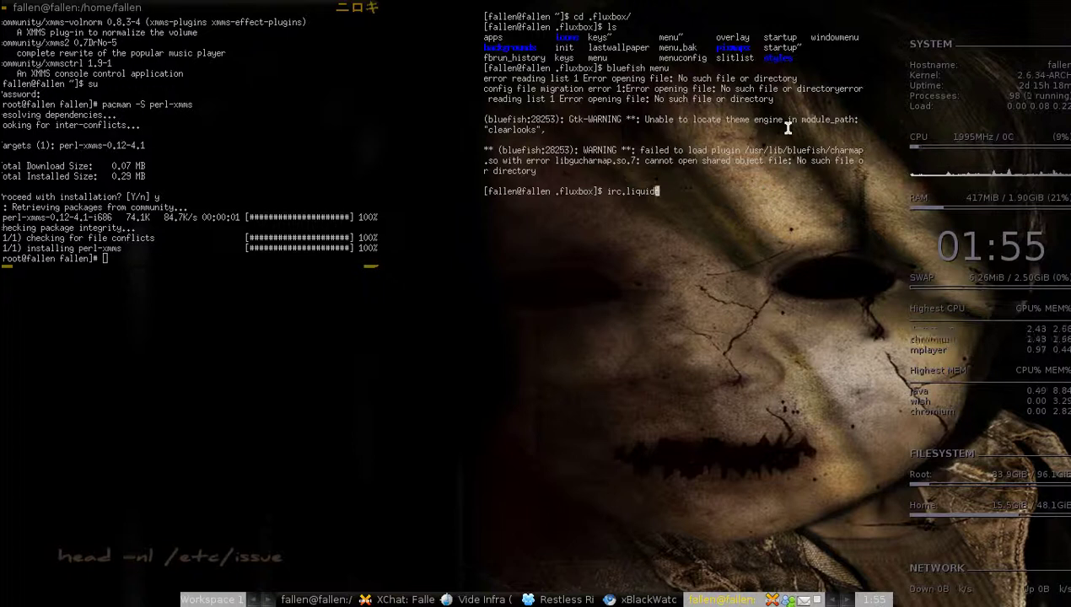
pyautogui.press('BackSpace')
pyautogui.press('BackSpace')
pyautogui.press('BackSpace')
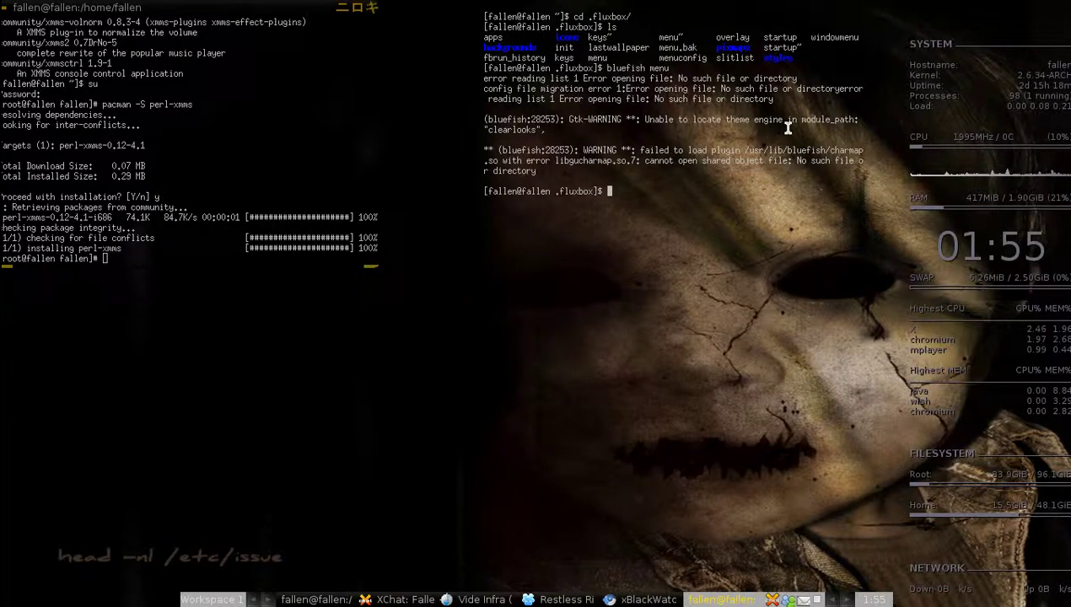